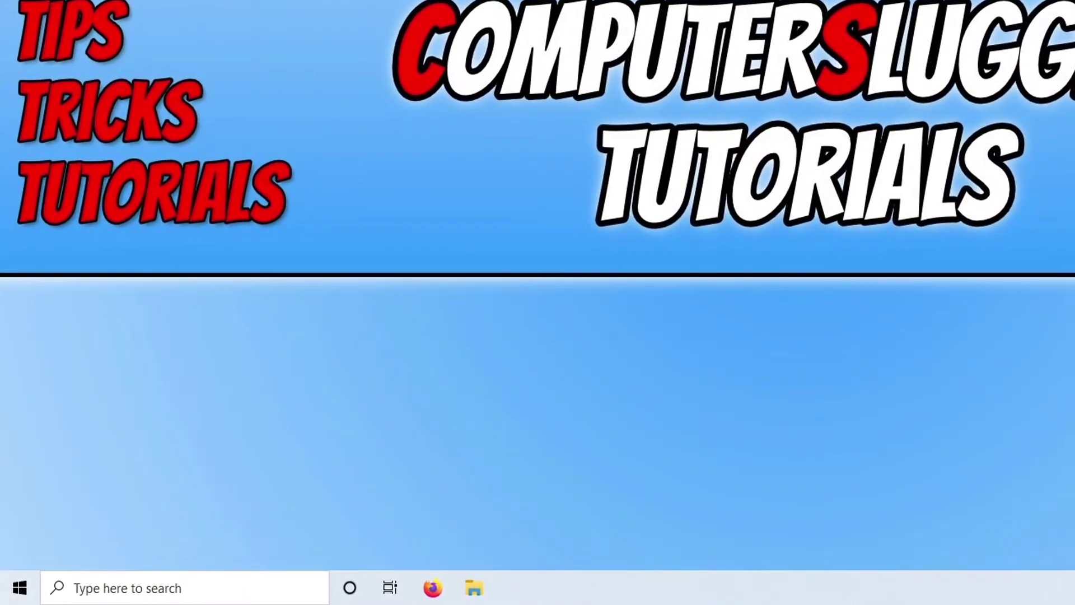
- Check for Windows updates and start installing the optional 2022-01 cumulative update
key(super+x)
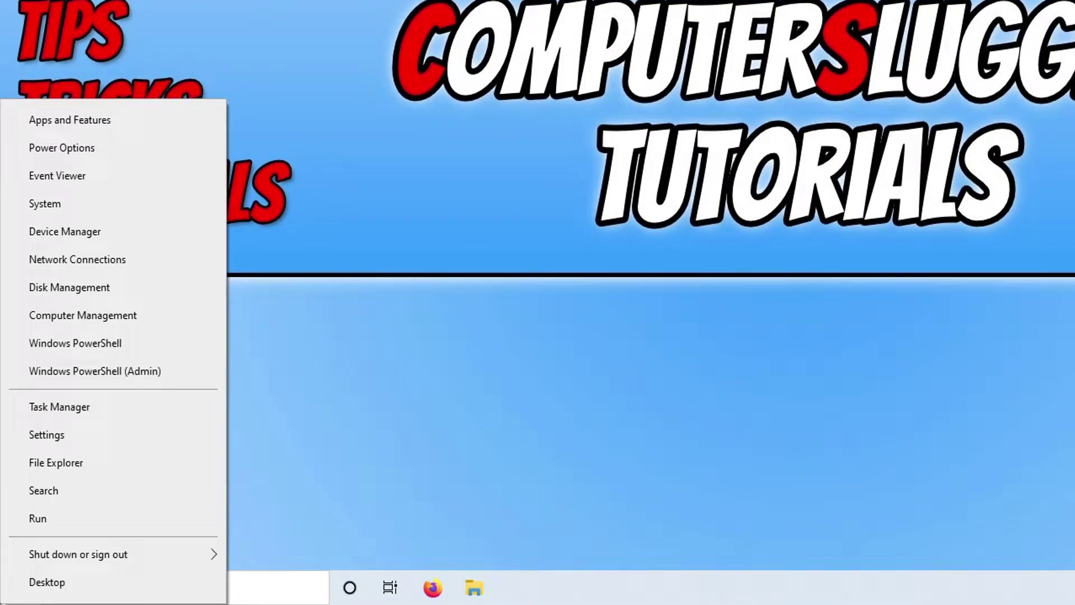
click(81, 442)
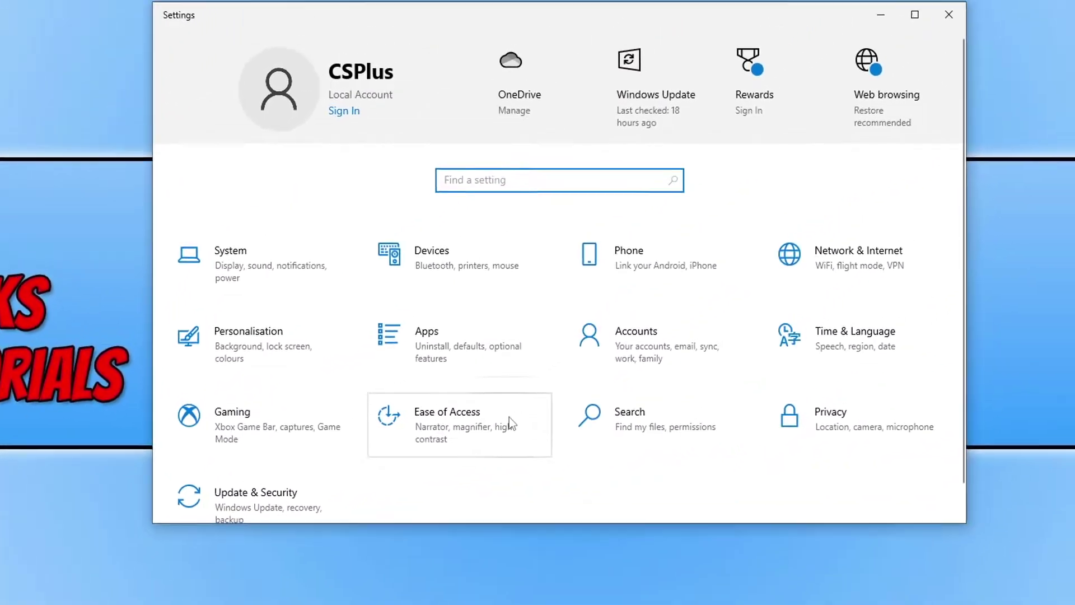
scroll(403, 513, down, 1)
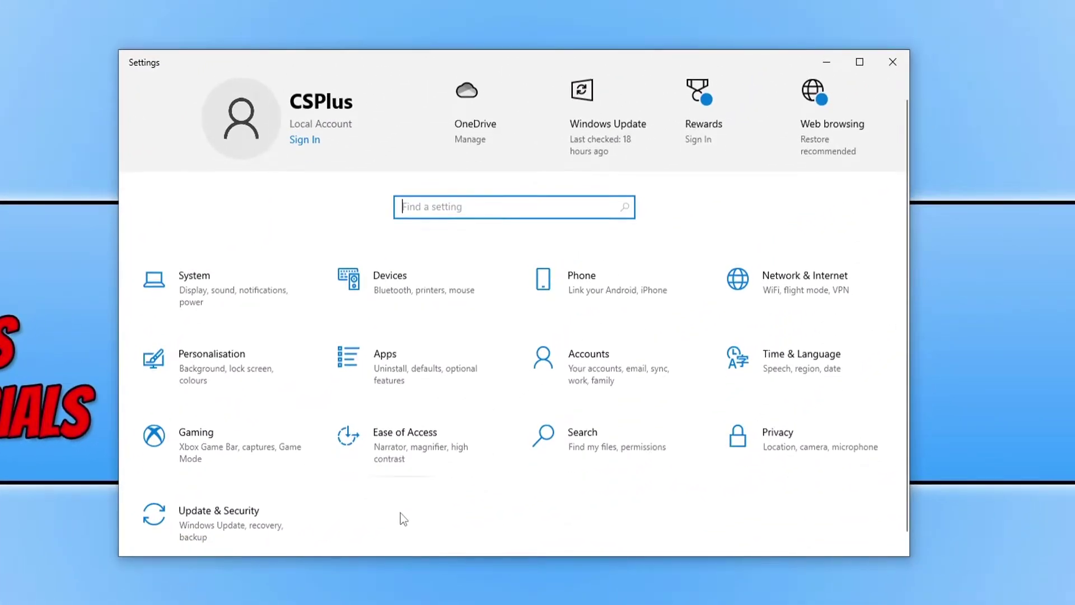
click(269, 500)
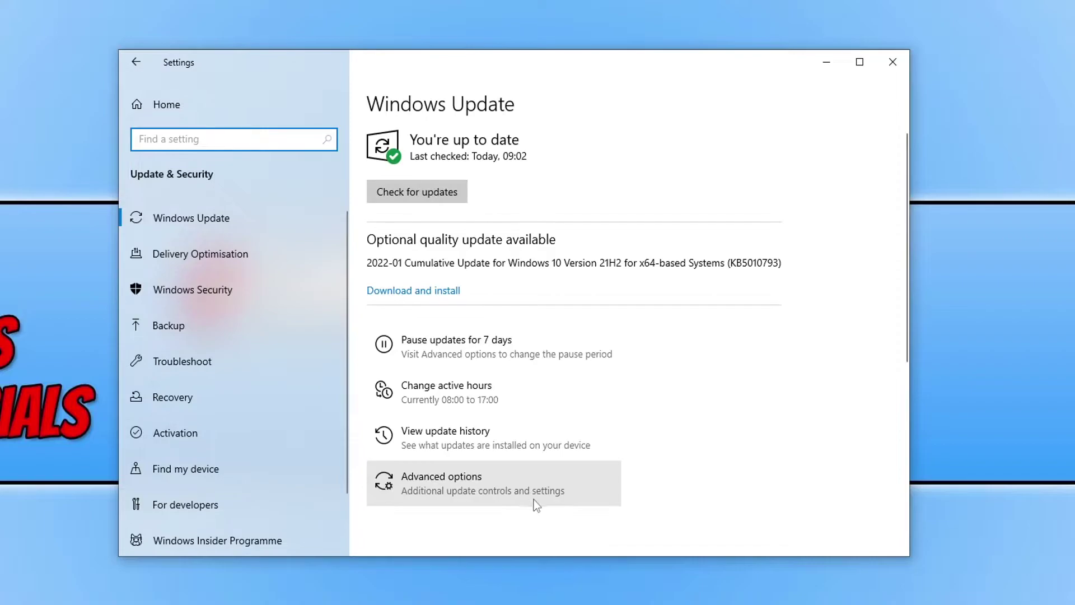
click(455, 191)
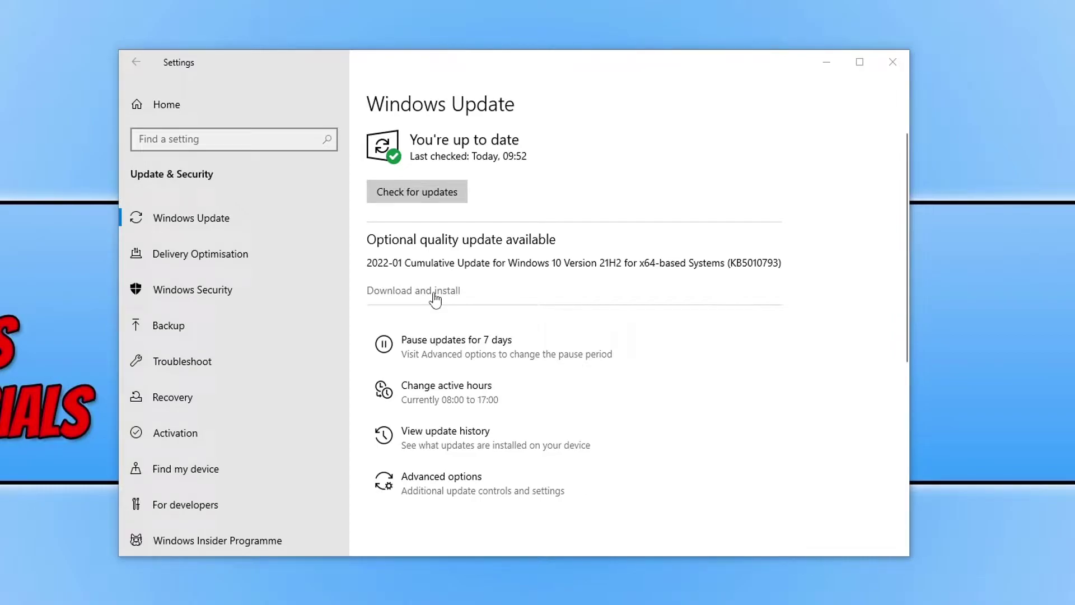
click(892, 63)
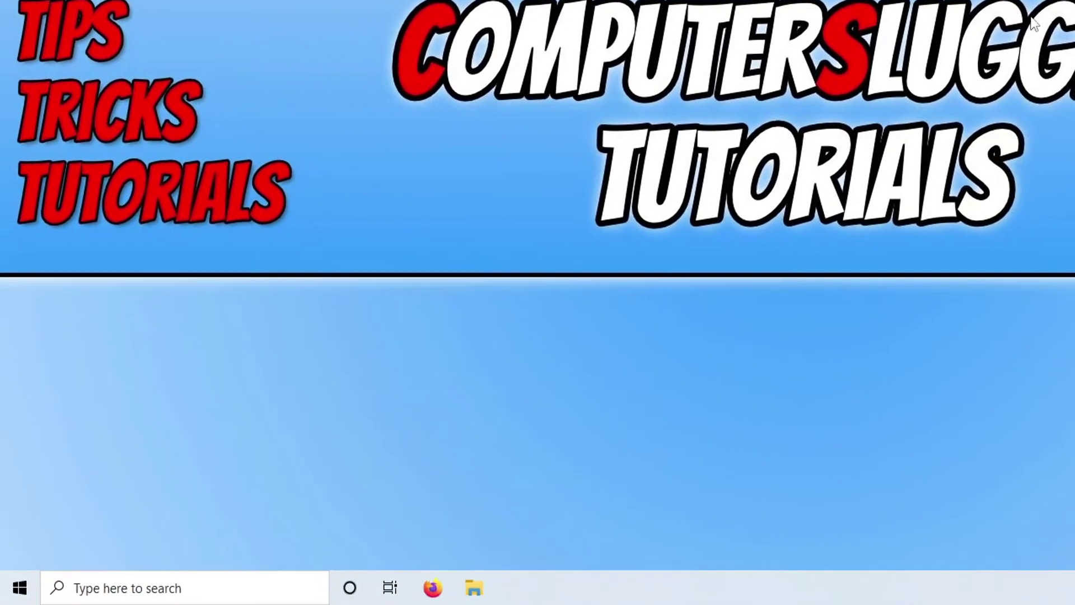
- Open Device Manager to identify the NVIDIA GeForce GTX 1660 SUPER graphics card
right_click(1, 599)
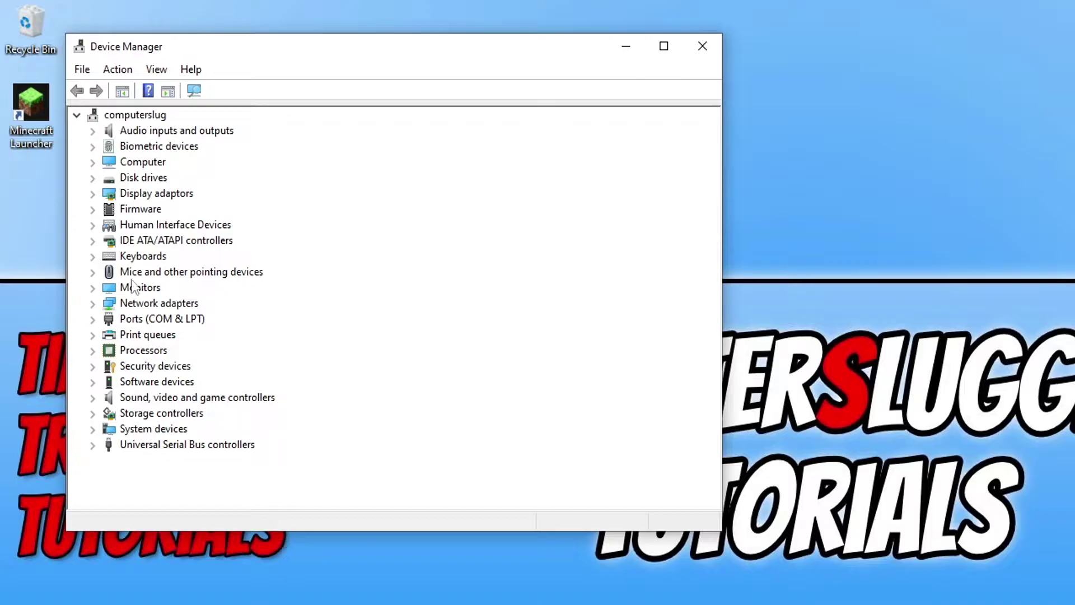
click(91, 195)
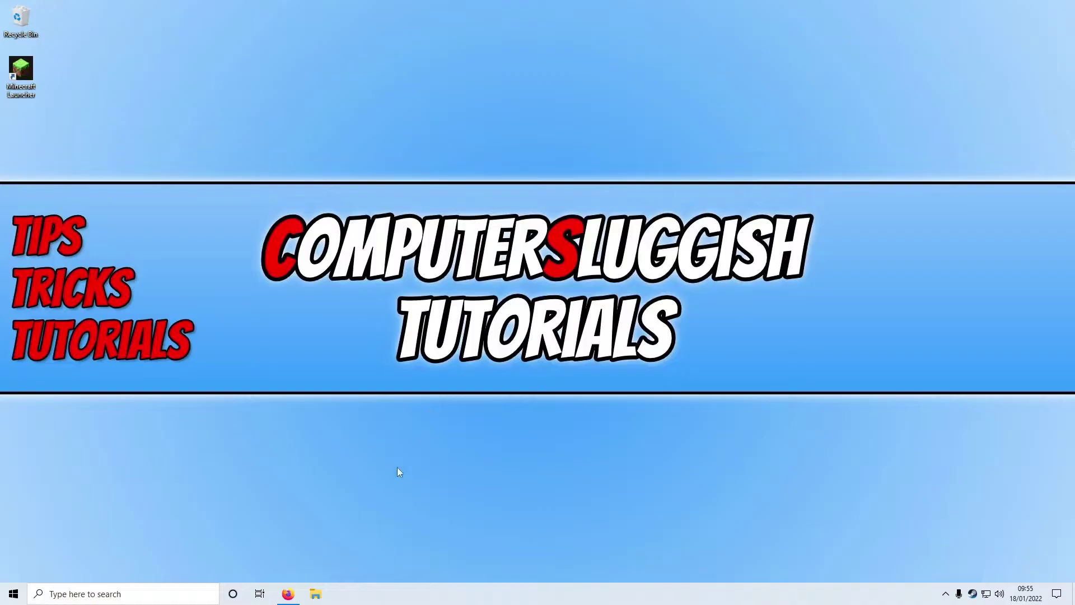
- Download the 64-bit Java for Windows installer from java.com, agreeing to the licence
click(288, 593)
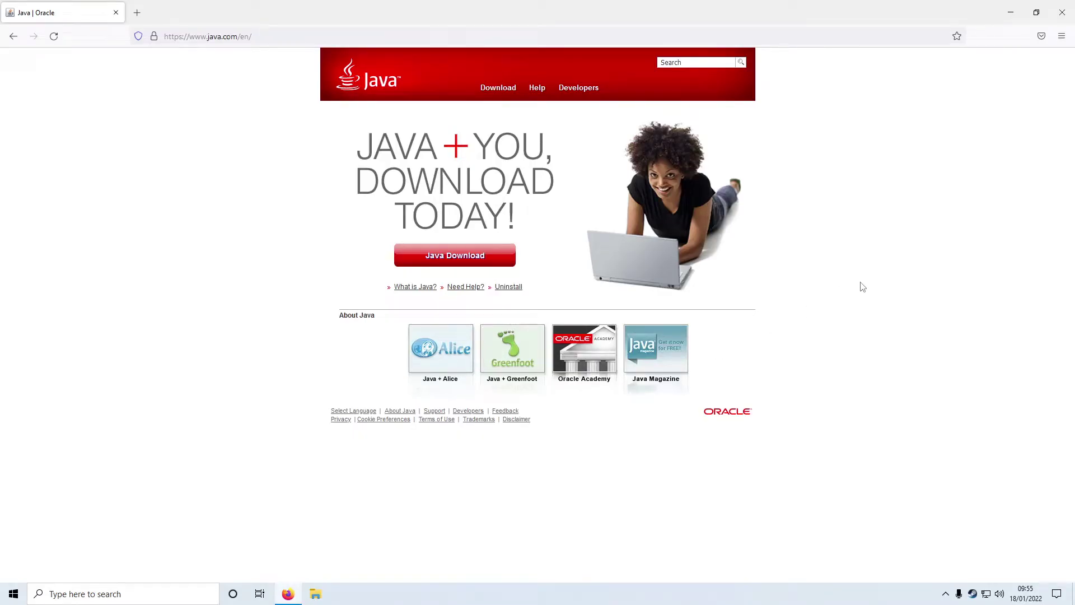
click(497, 269)
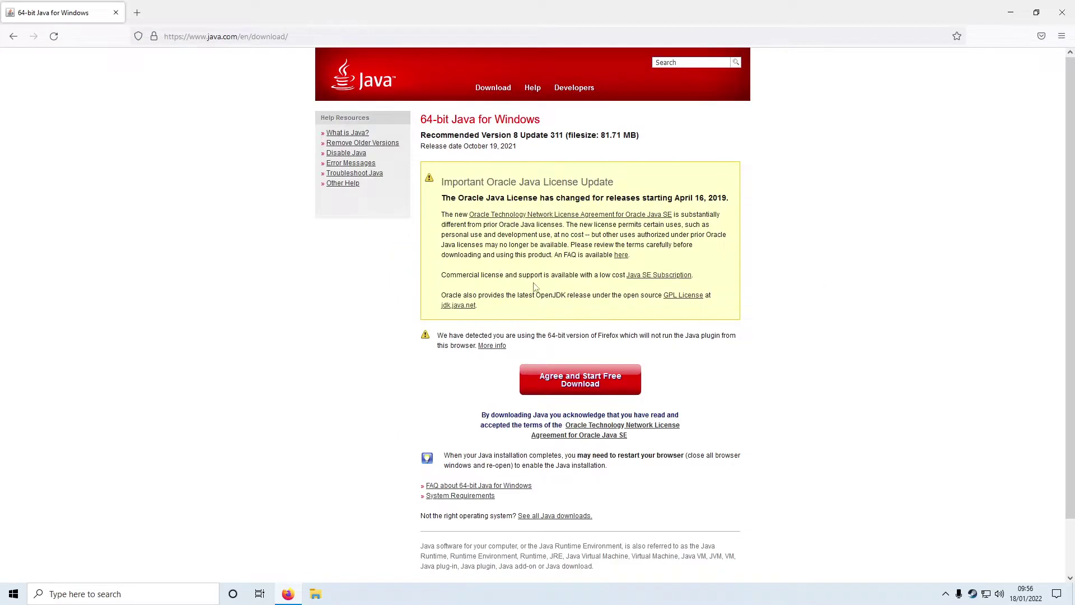
click(620, 386)
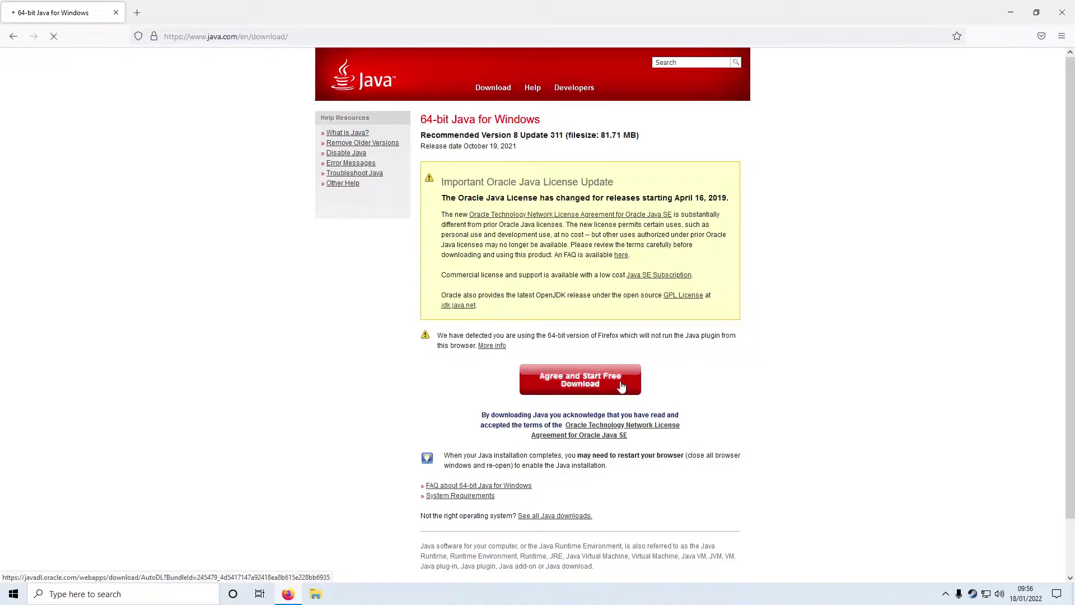
click(566, 400)
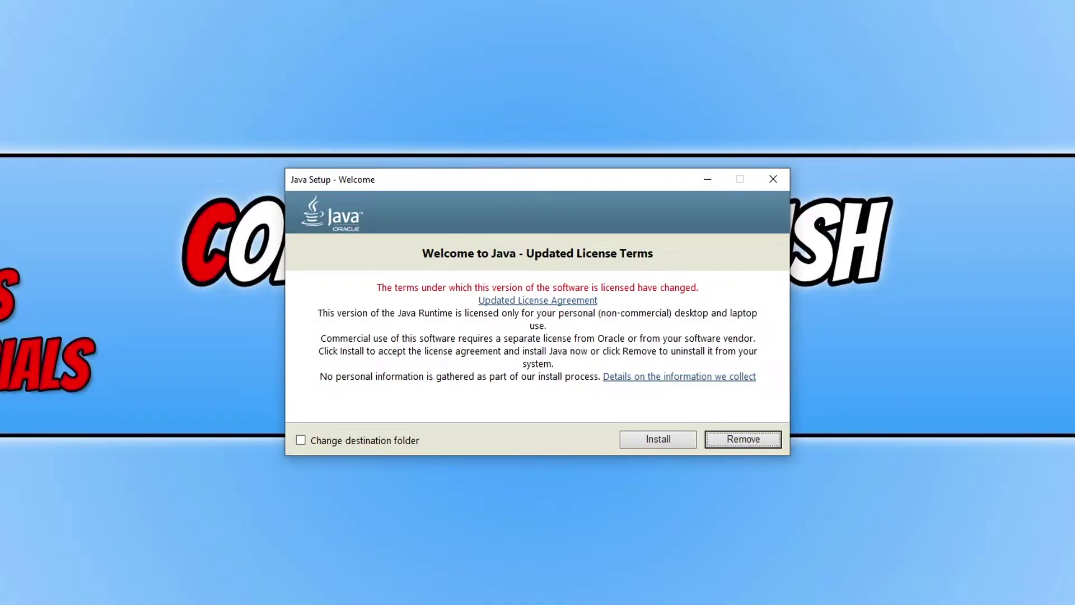
- Install Java 8 Update 311 and close the installer once it succeeds
click(648, 439)
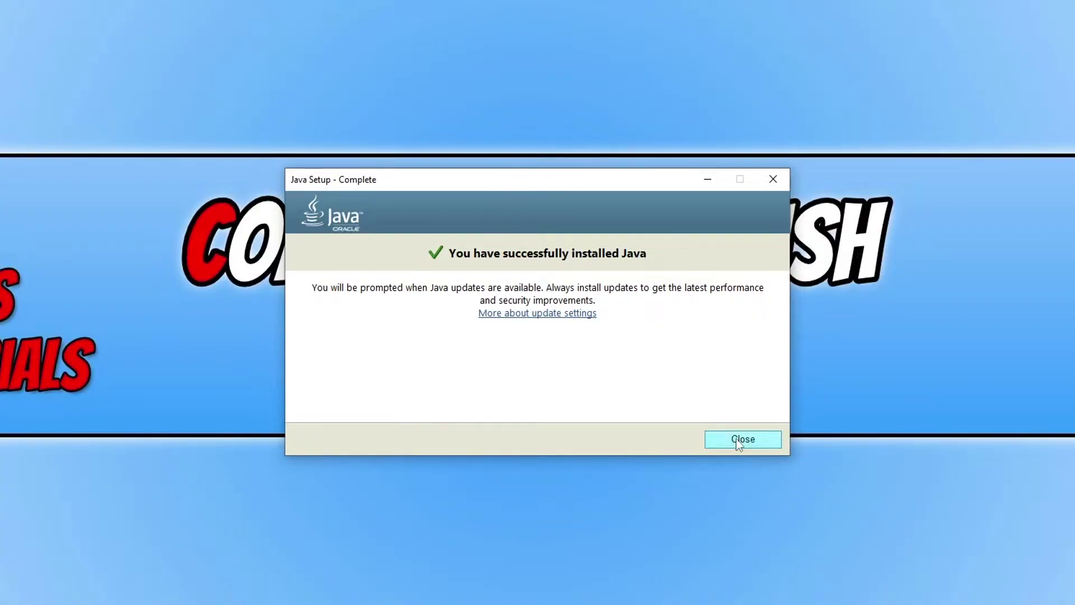
click(741, 439)
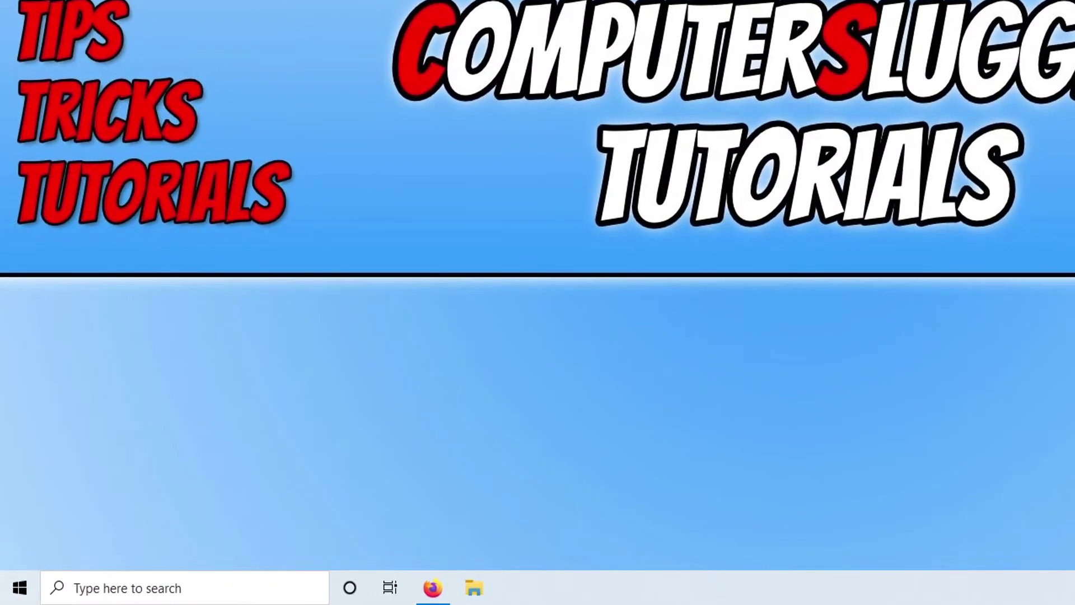
- Find User Account Control settings via 'uac' and save the Never notify level
click(6, 588)
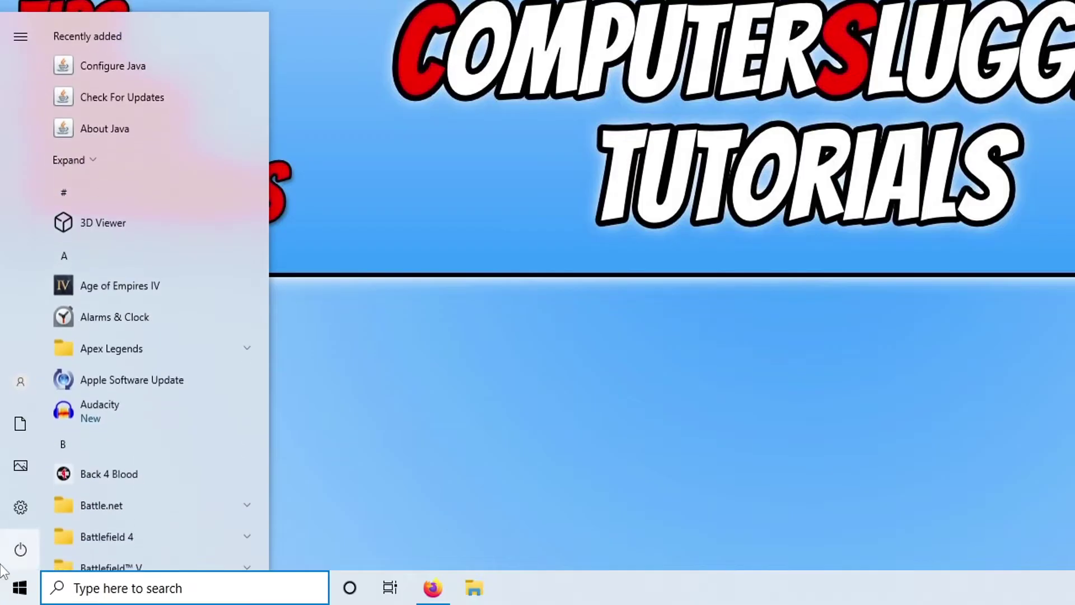
mouse_move(3, 569)
text(uac)
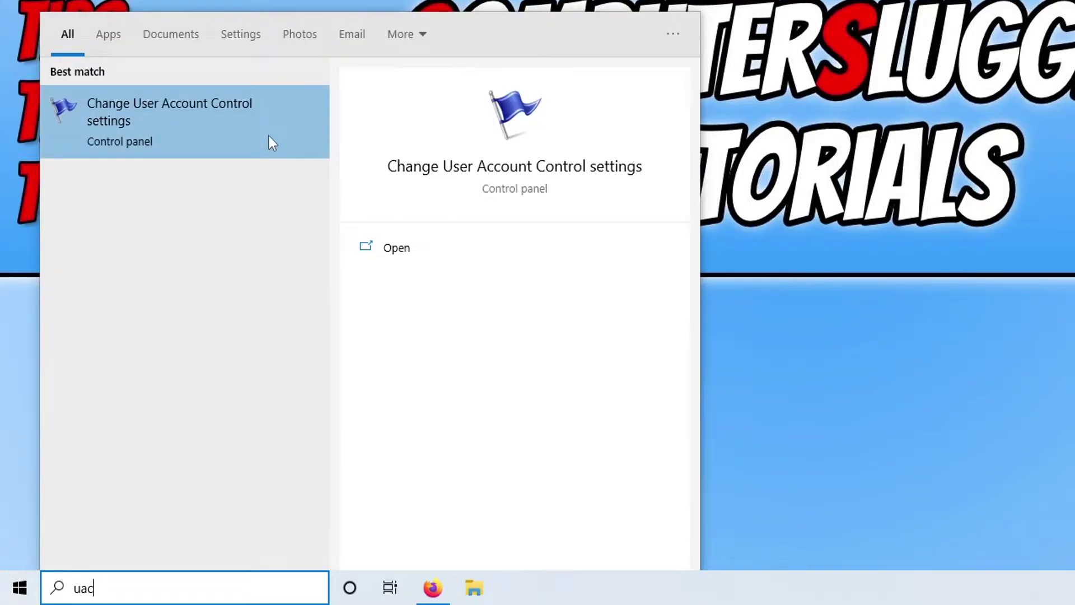
click(271, 140)
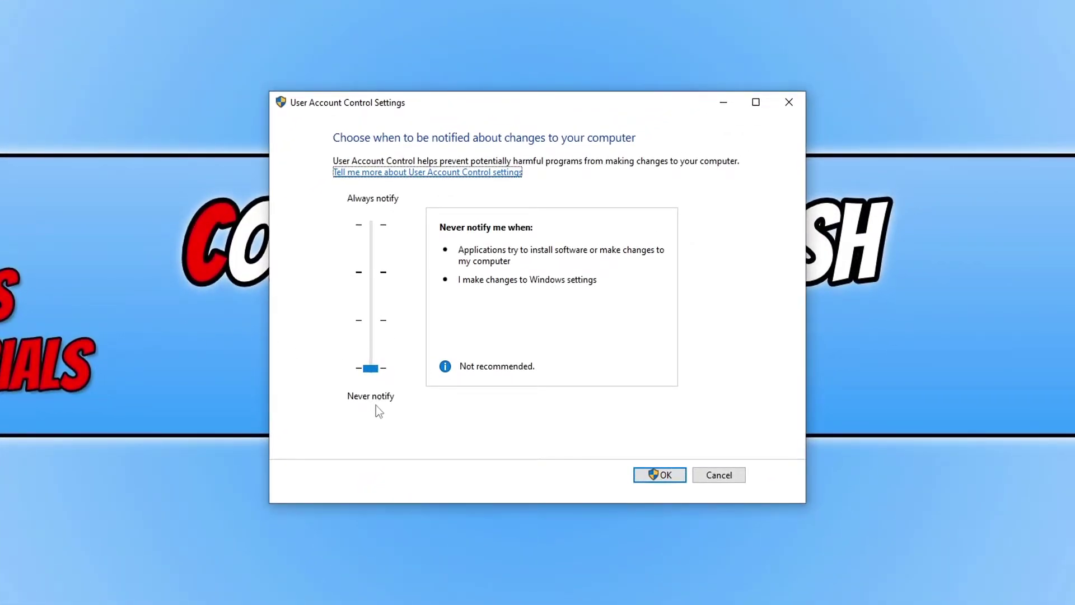
mouse_move(376, 379)
mouse_down()
mouse_move(372, 312)
mouse_move(372, 370)
mouse_up()
click(652, 475)
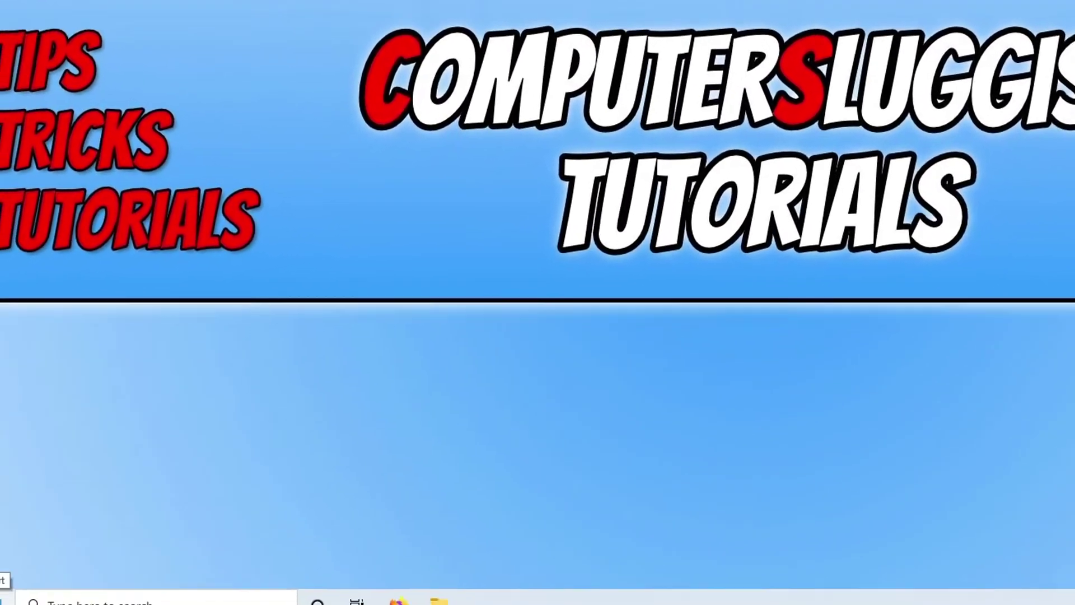
right_click(5, 599)
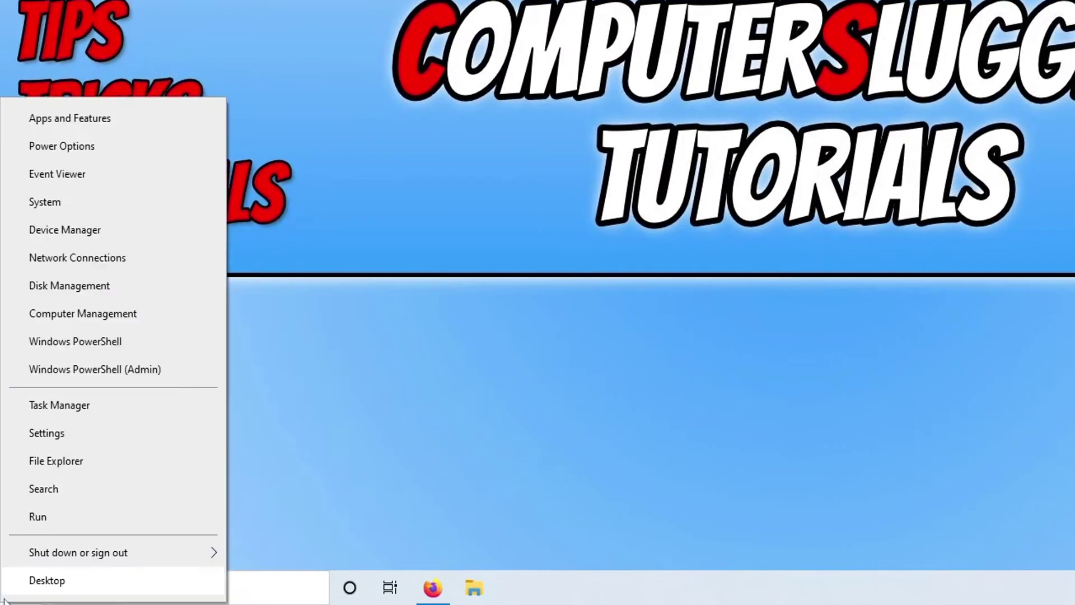
- Open Power Options and reveal the additional plans such as Ultimate Performance
click(140, 147)
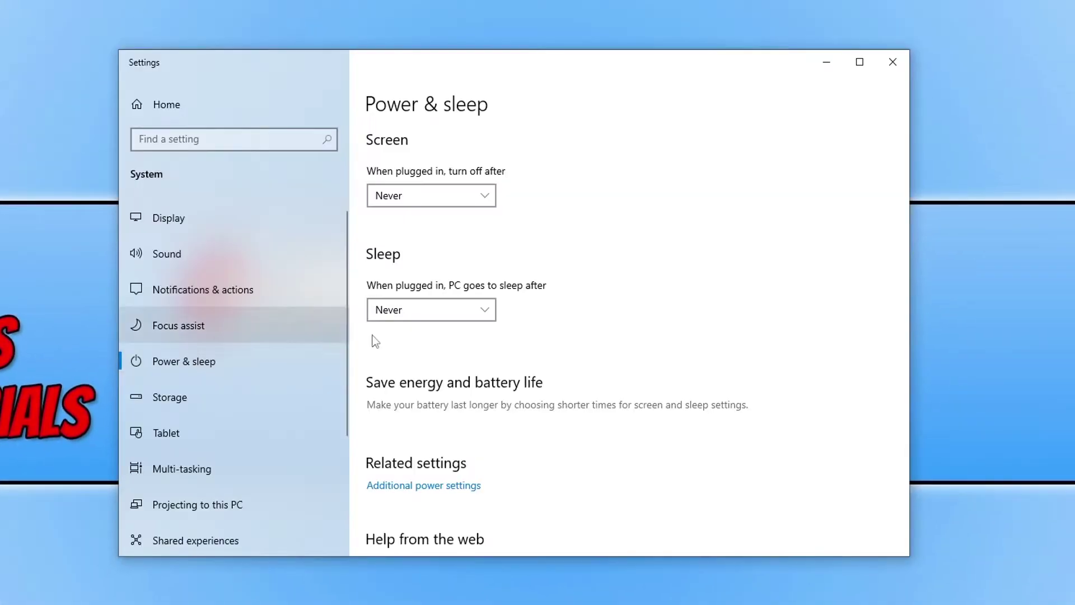
click(462, 486)
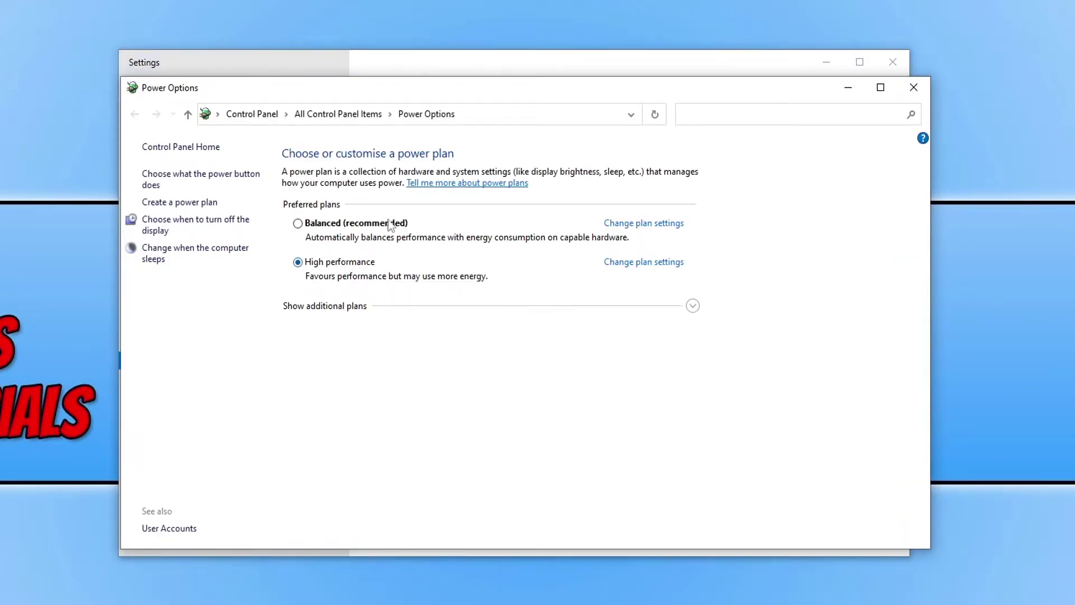
click(693, 306)
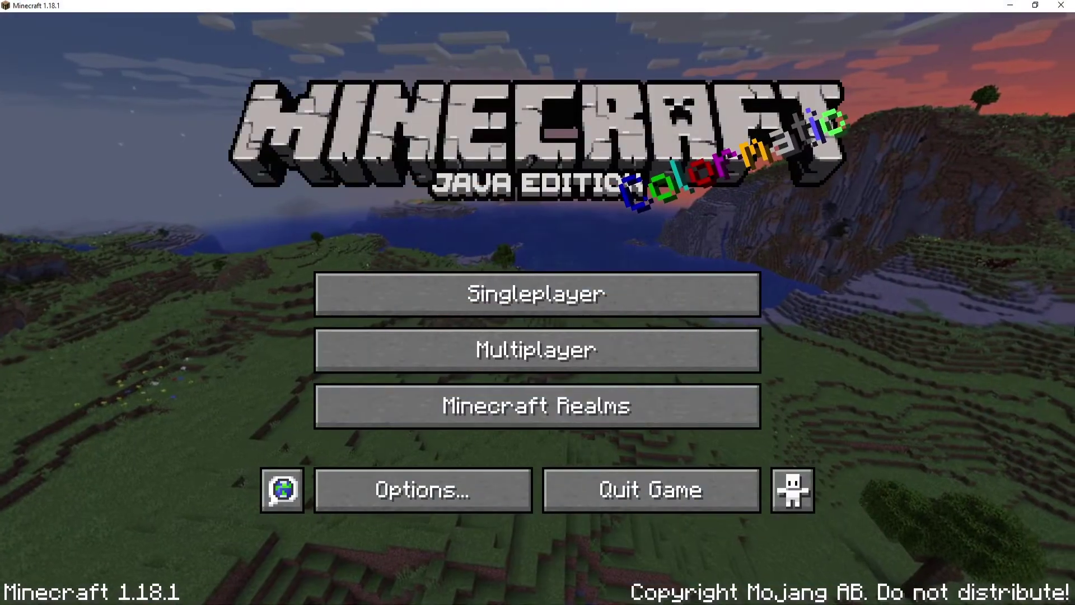
- In Video Settings, cycle graphics through Fabulous! to Fast and turn Smooth Lighting off
click(480, 475)
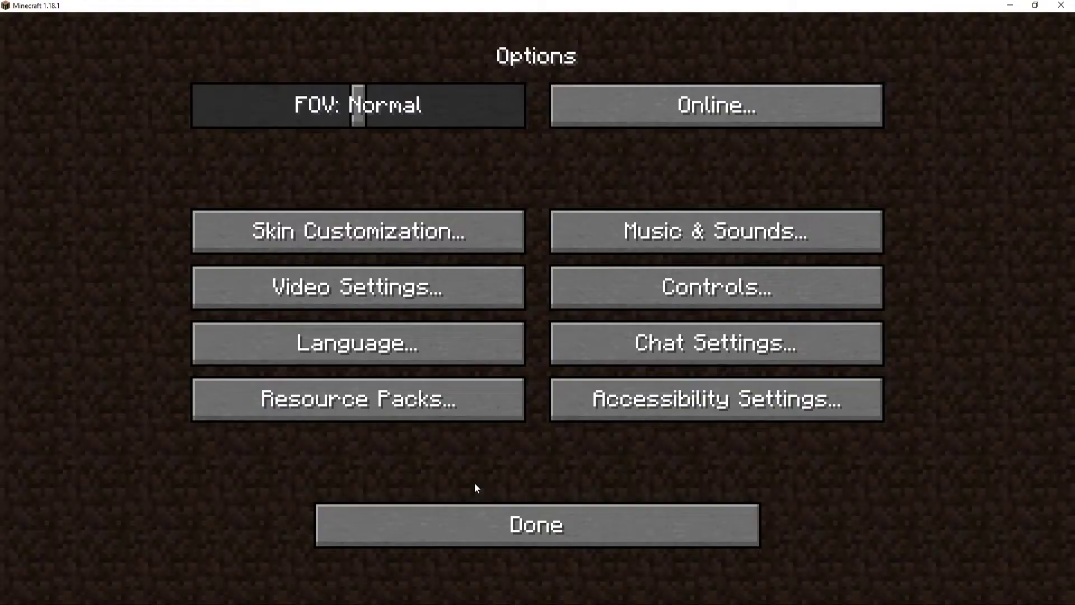
click(377, 286)
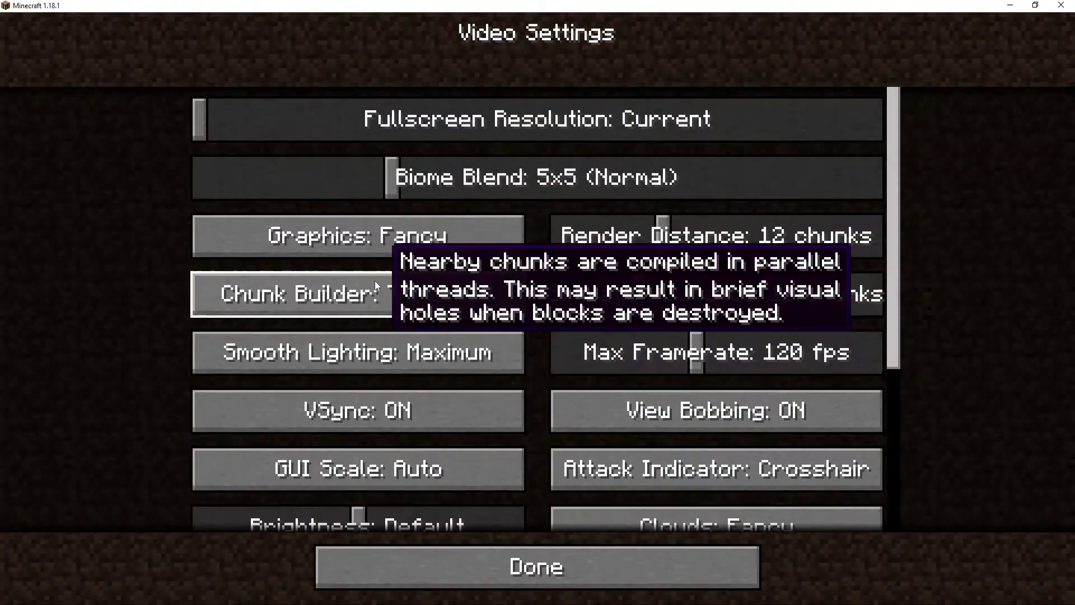
click(492, 243)
click(492, 243)
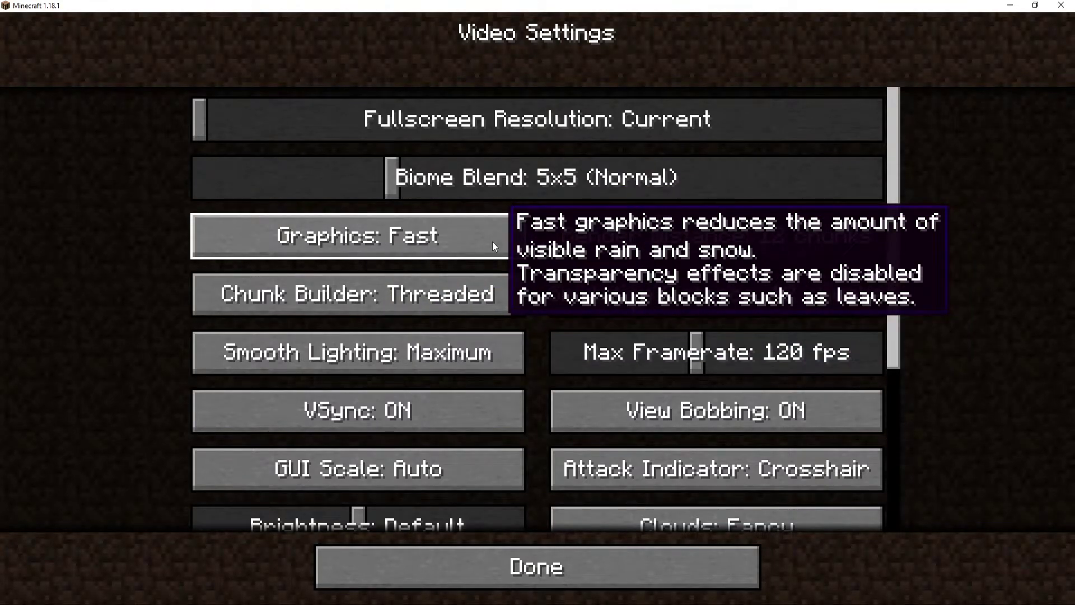
click(476, 354)
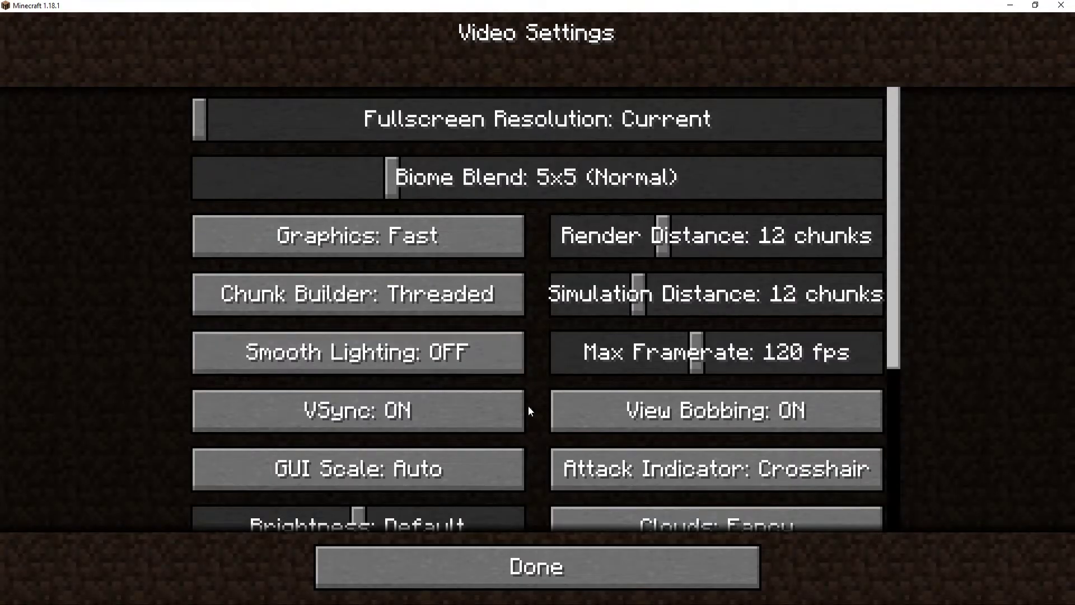
click(576, 560)
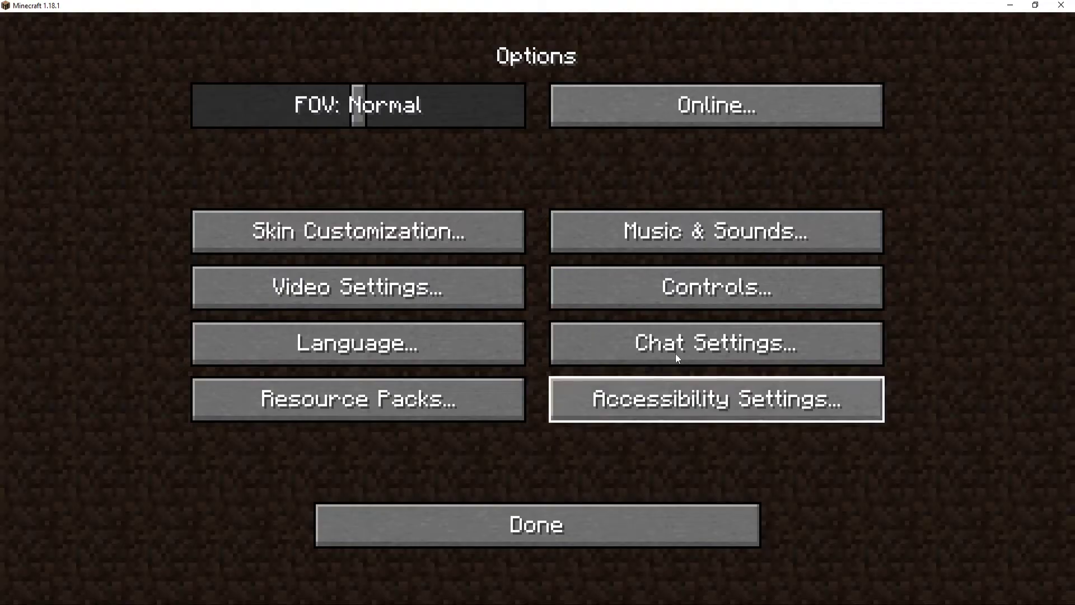
- Set graphics back to Fancy and Smooth Lighting to Minimum
click(389, 292)
click(476, 245)
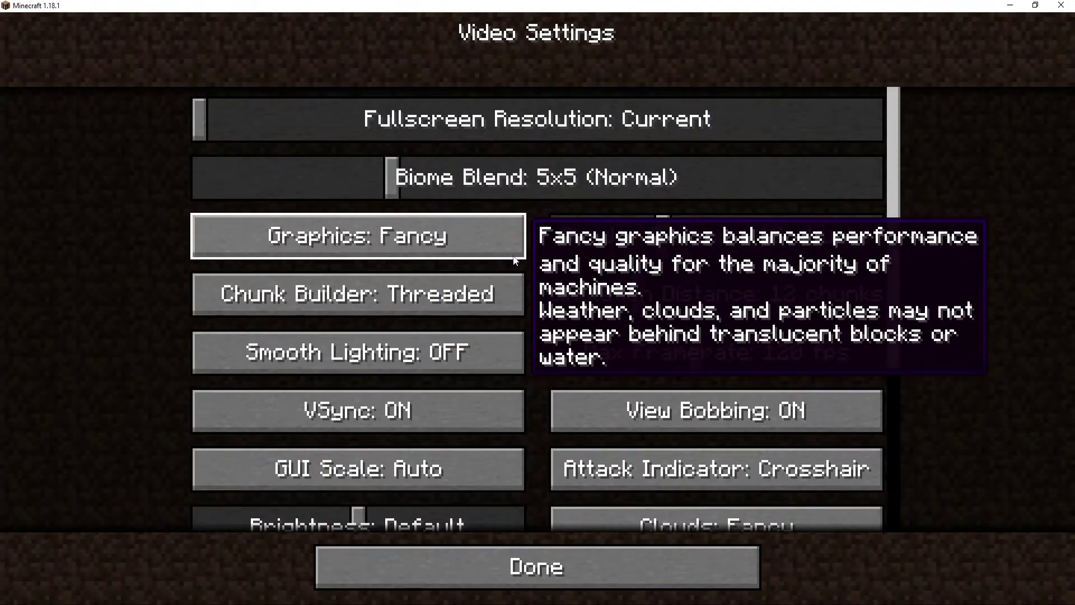
click(452, 355)
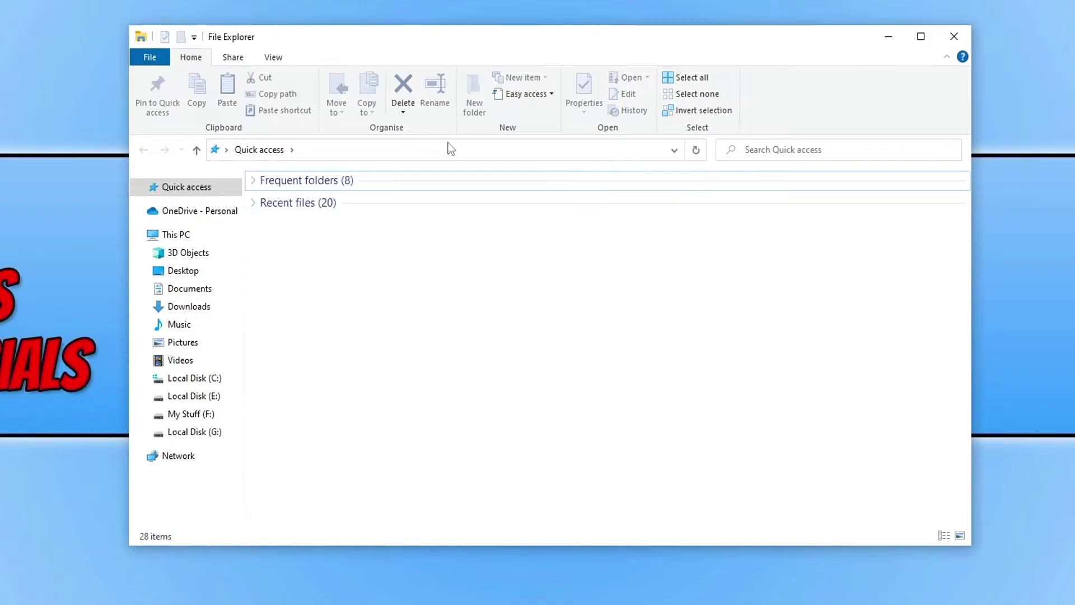
- Go to the AppData Roaming folder by entering %appdata% in the address bar
click(451, 148)
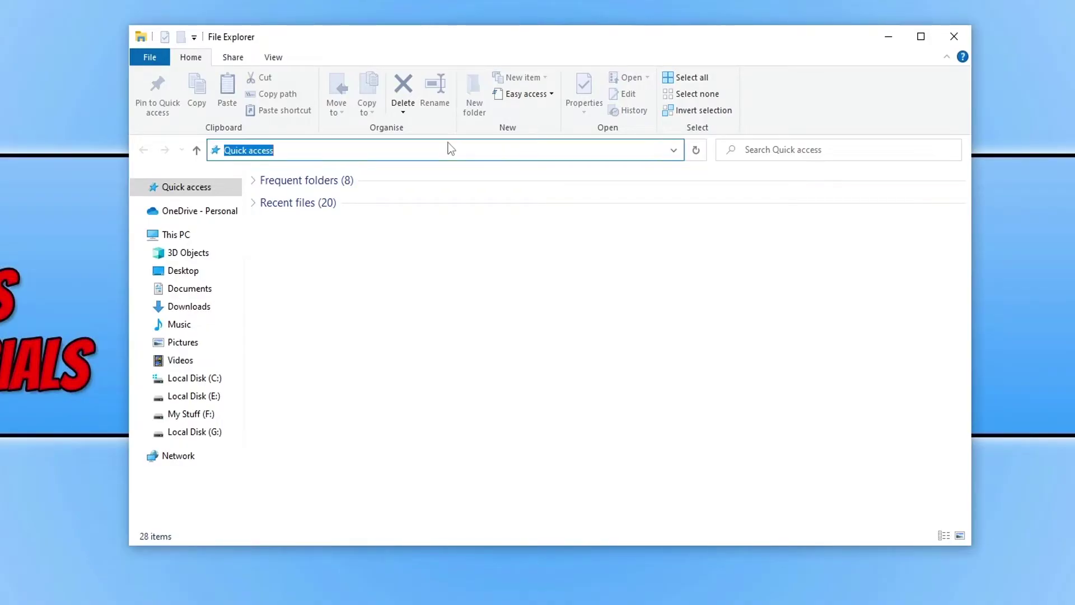
text(%)
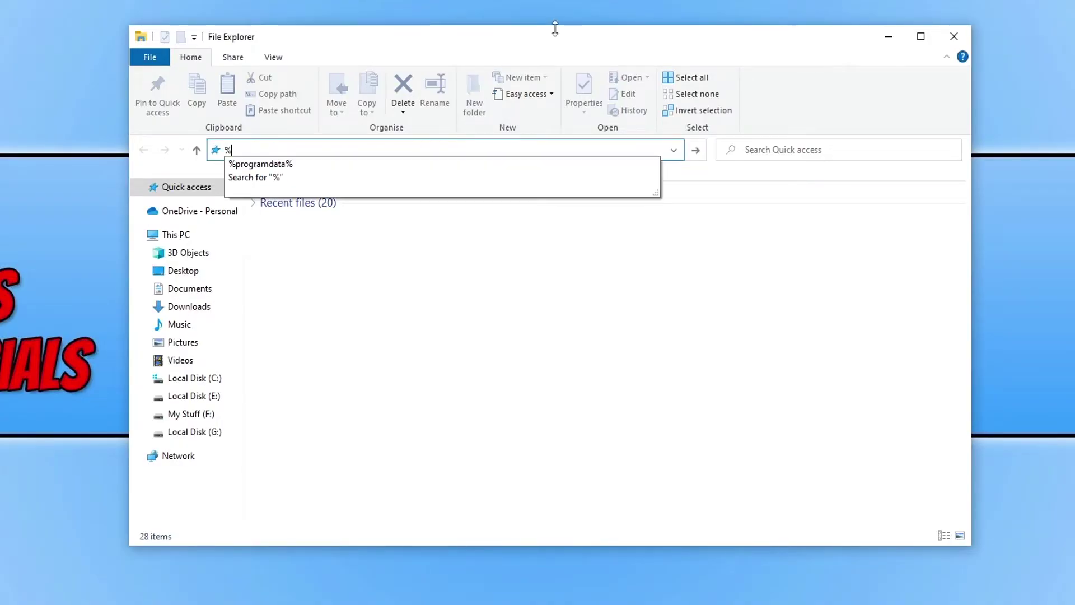
text(a)
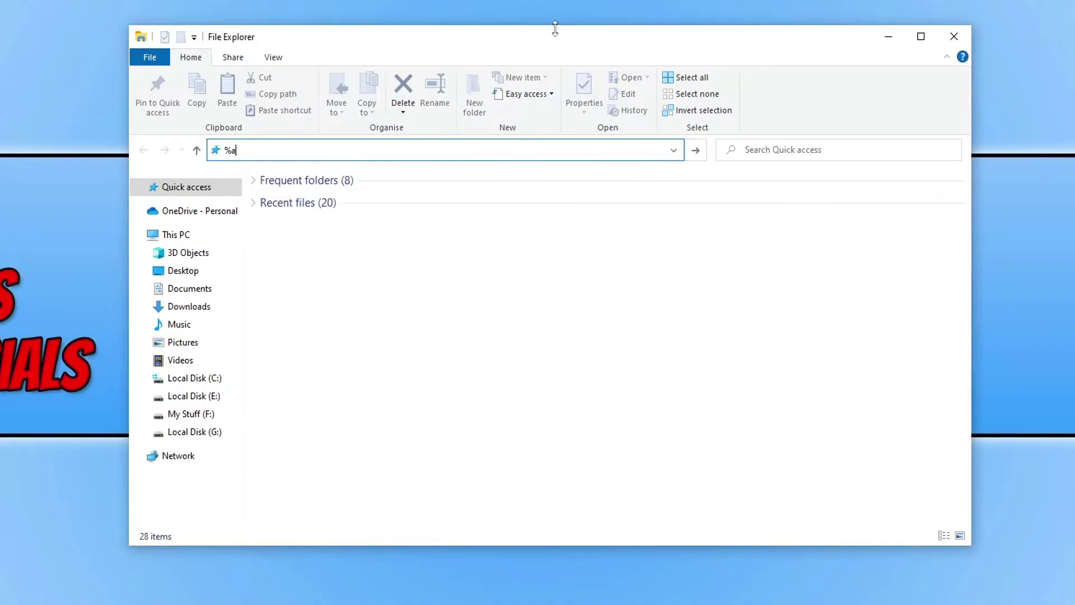
text(ppdata%)
key(Return)
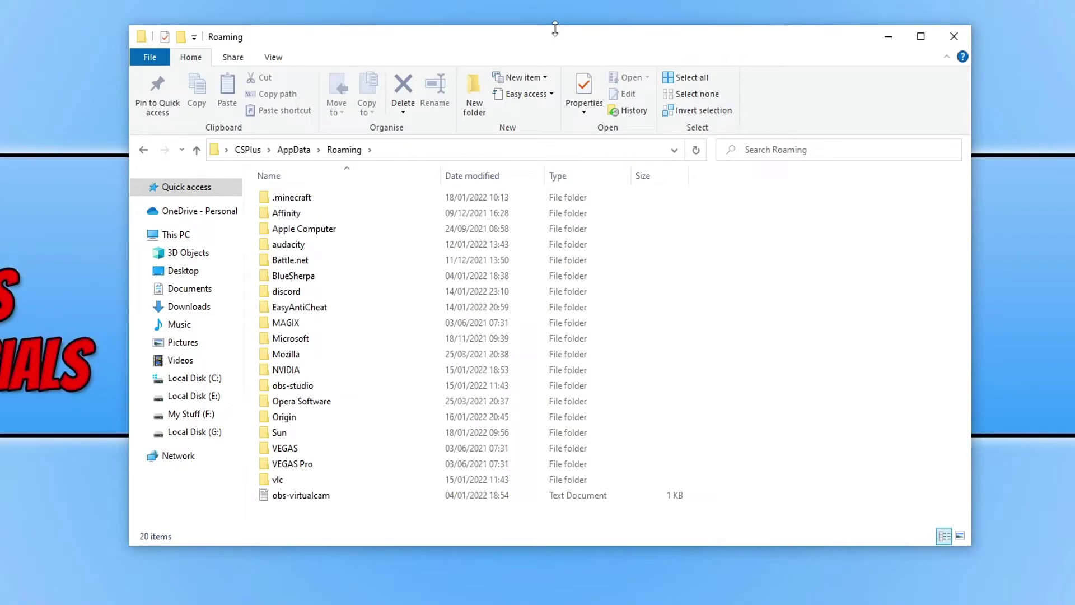
- Rename the .minecraft folder to .minecraftbackup
right_click(293, 201)
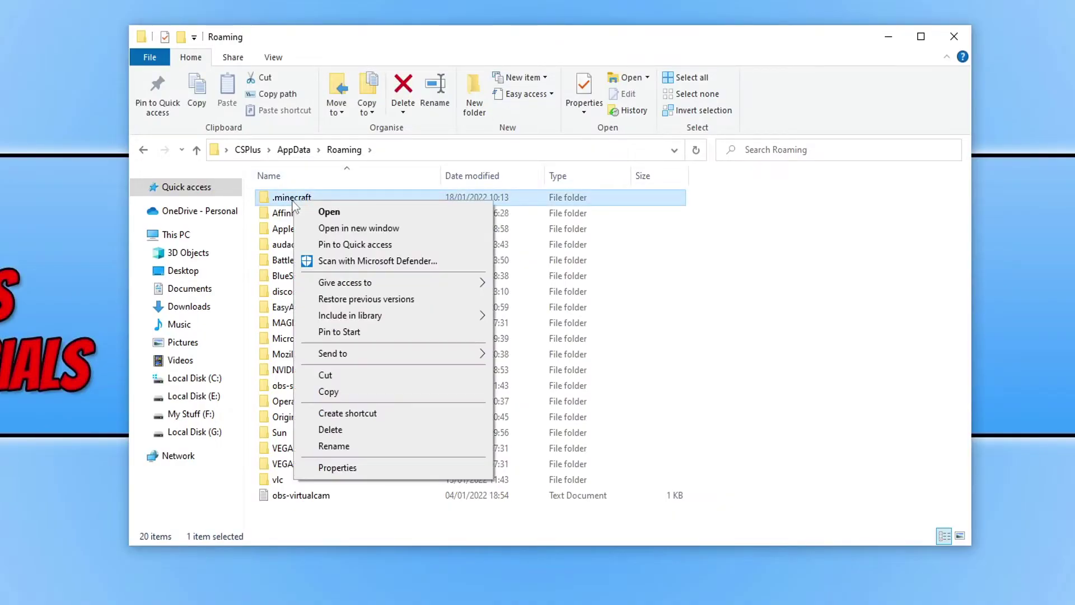
click(371, 429)
click(326, 199)
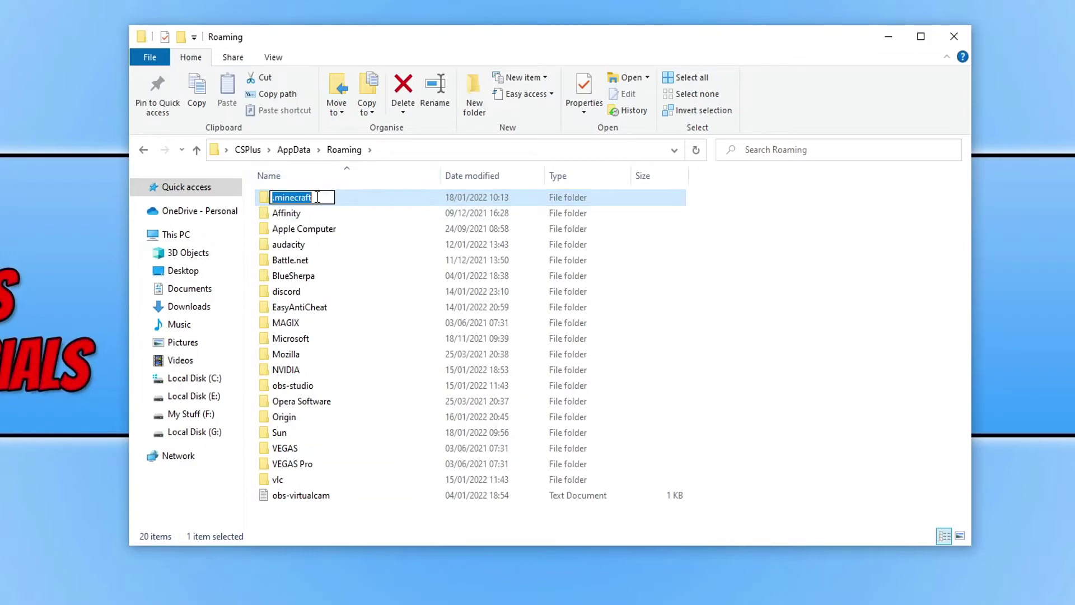
click(326, 200)
text(backup)
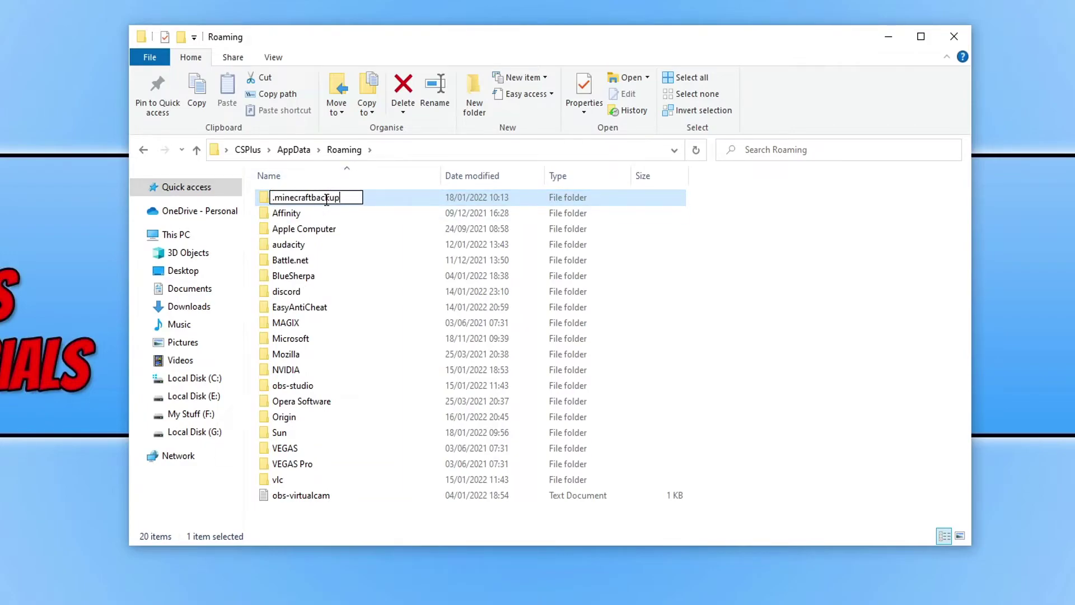
key(Return)
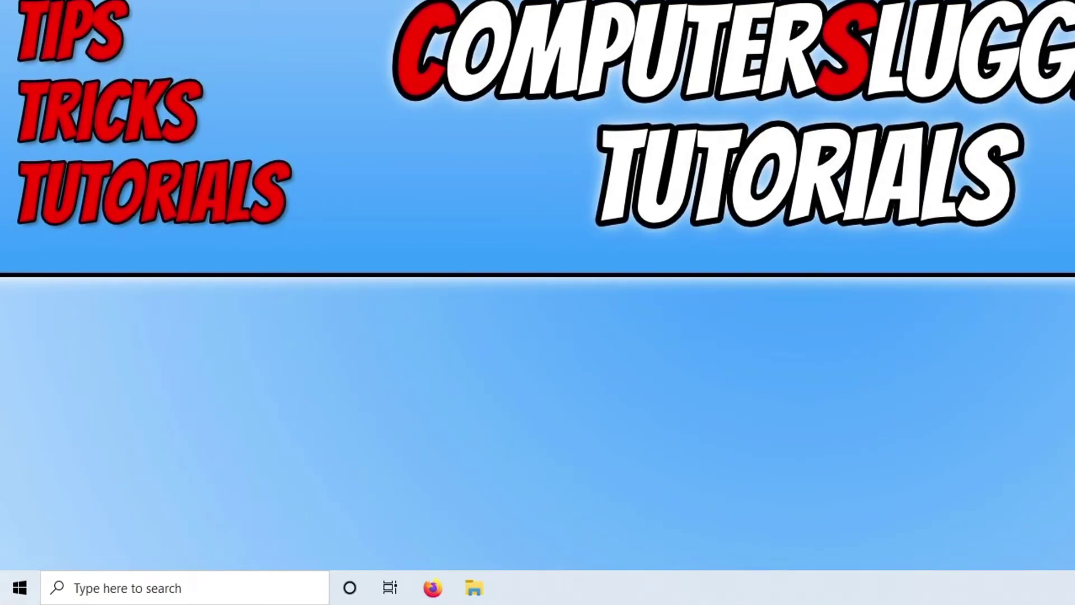
- Open Microsoft Store via 'store' search and run Get updates from the Library
click(19, 587)
text(store)
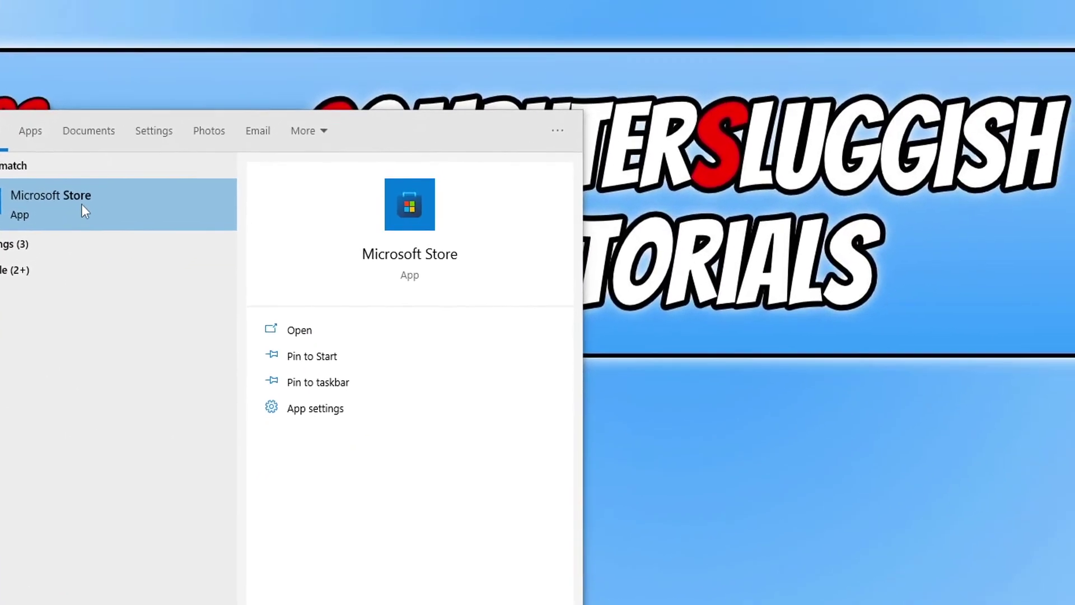
click(153, 110)
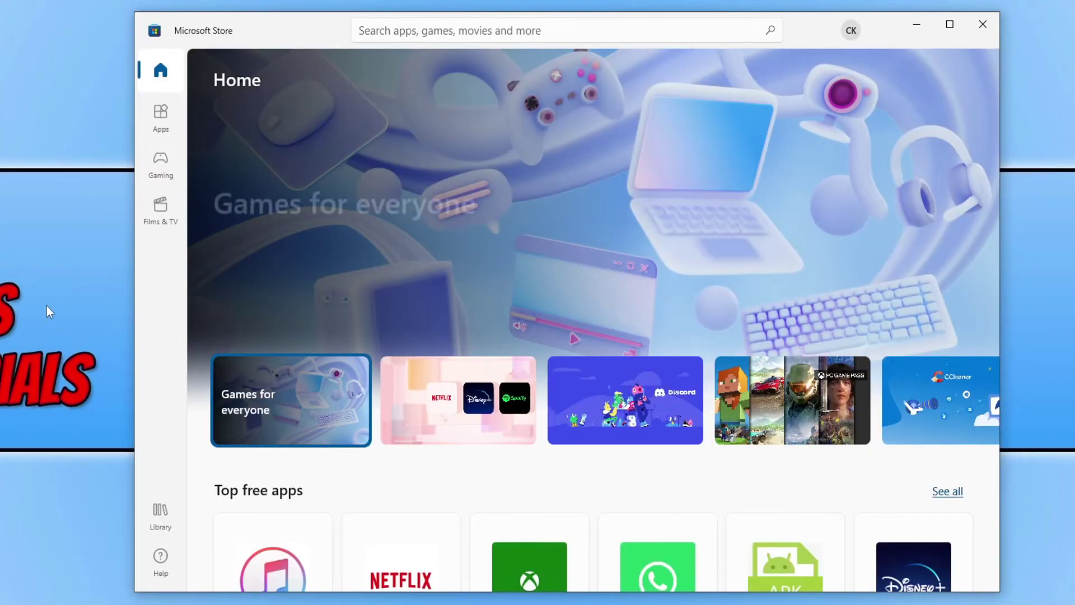
click(162, 513)
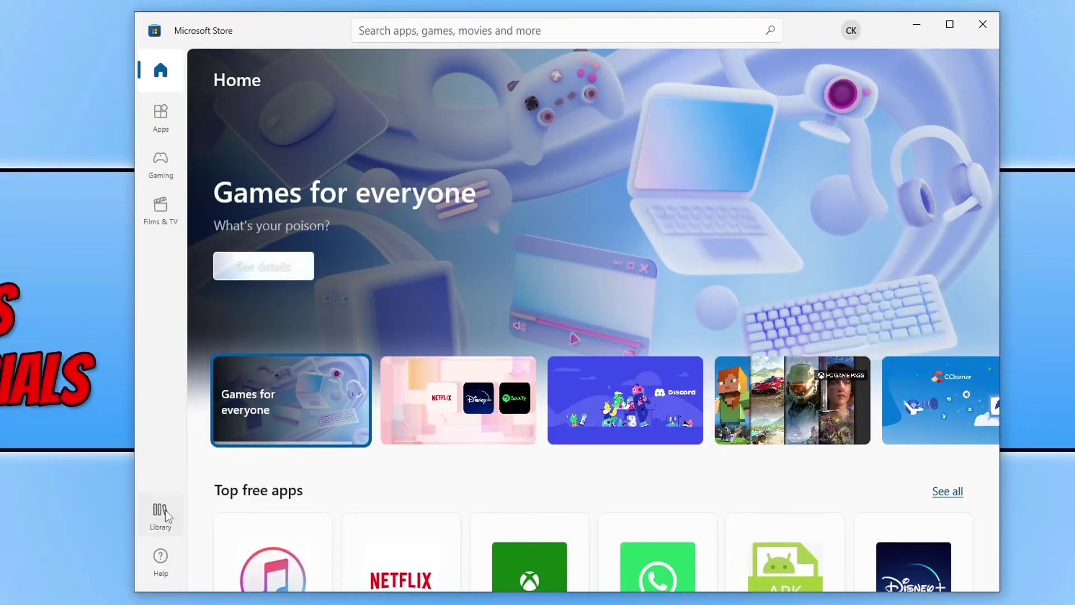
click(932, 119)
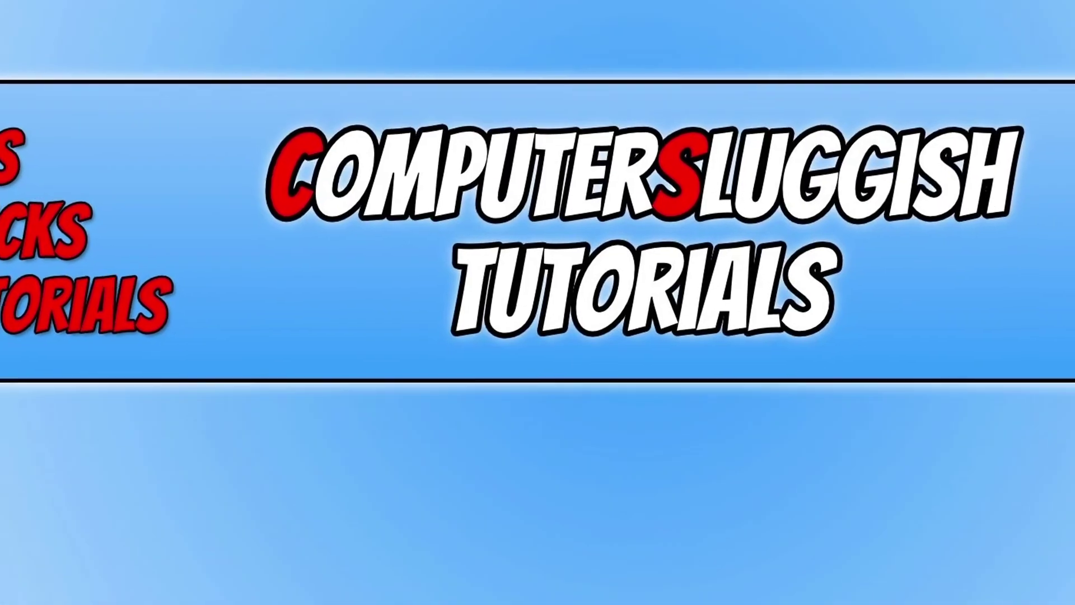
- Find Minecraft in Apps & features by searching 'minec' and open its advanced options
right_click(3, 601)
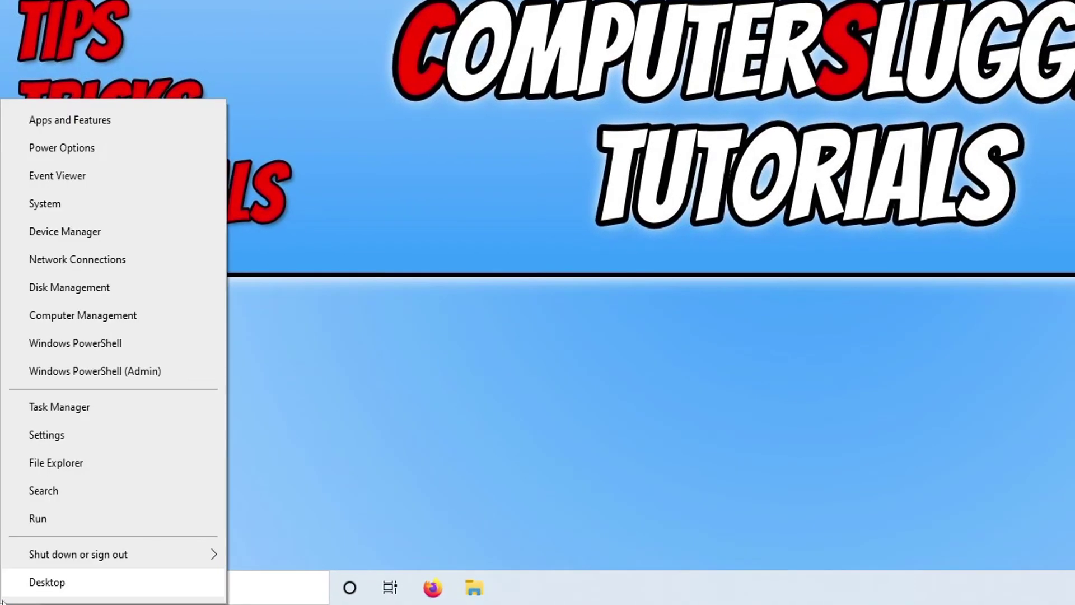
click(174, 130)
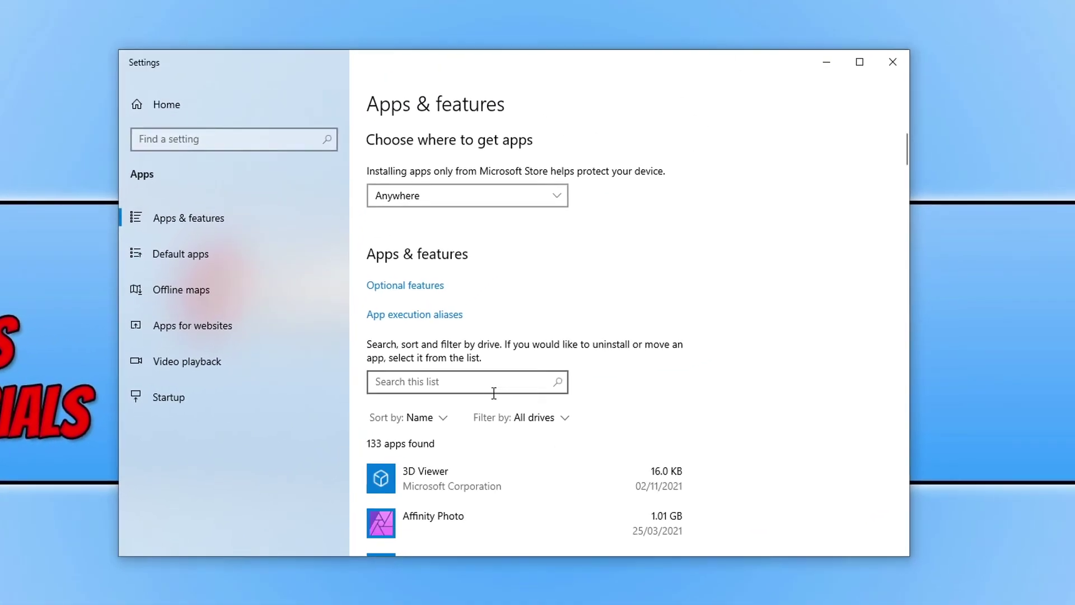
click(483, 390)
text(minec)
scroll(510, 400, down, 2)
click(512, 401)
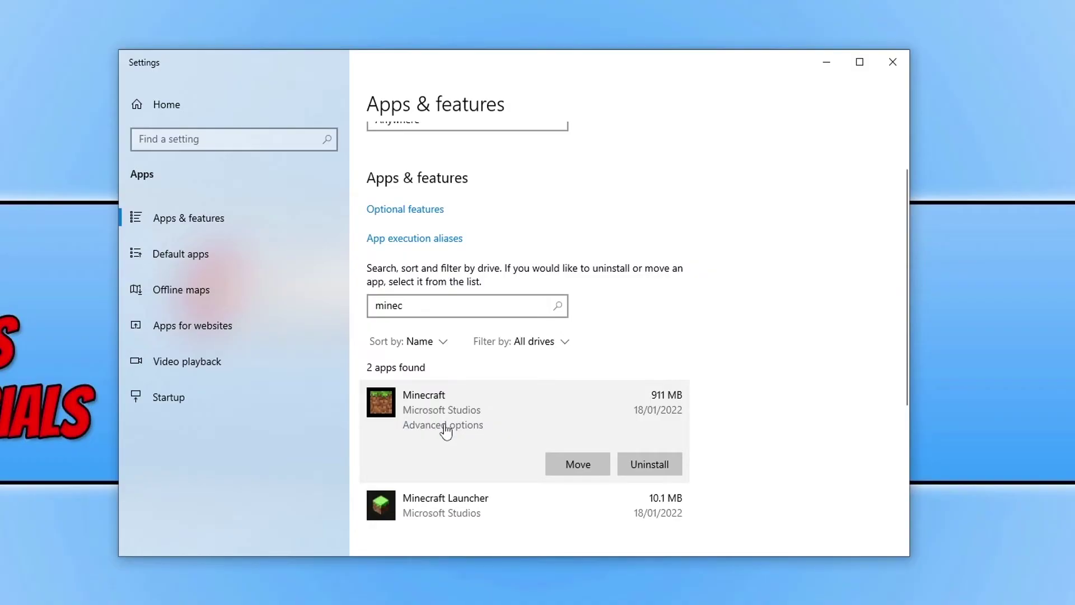
click(447, 427)
- Terminate Minecraft, then reset the app and confirm deleting its data
scroll(610, 364, down, 5)
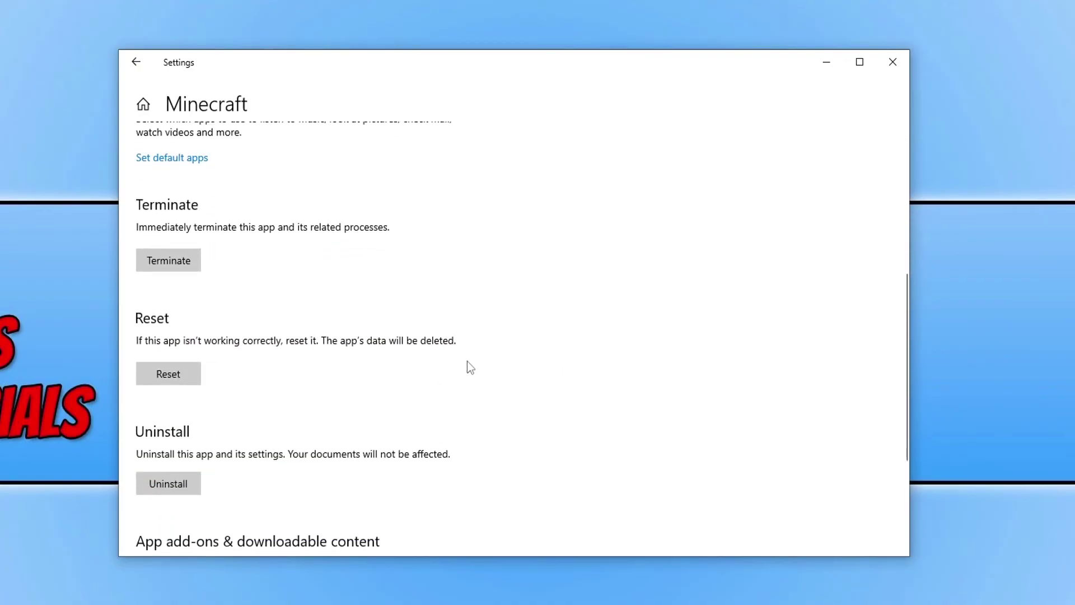
click(175, 259)
click(196, 374)
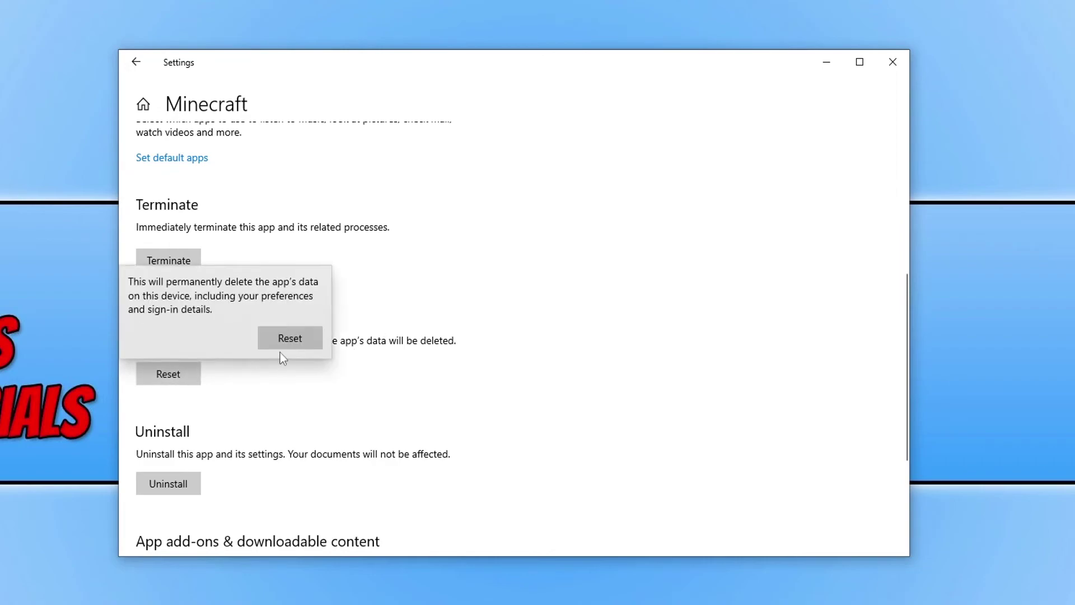
click(291, 338)
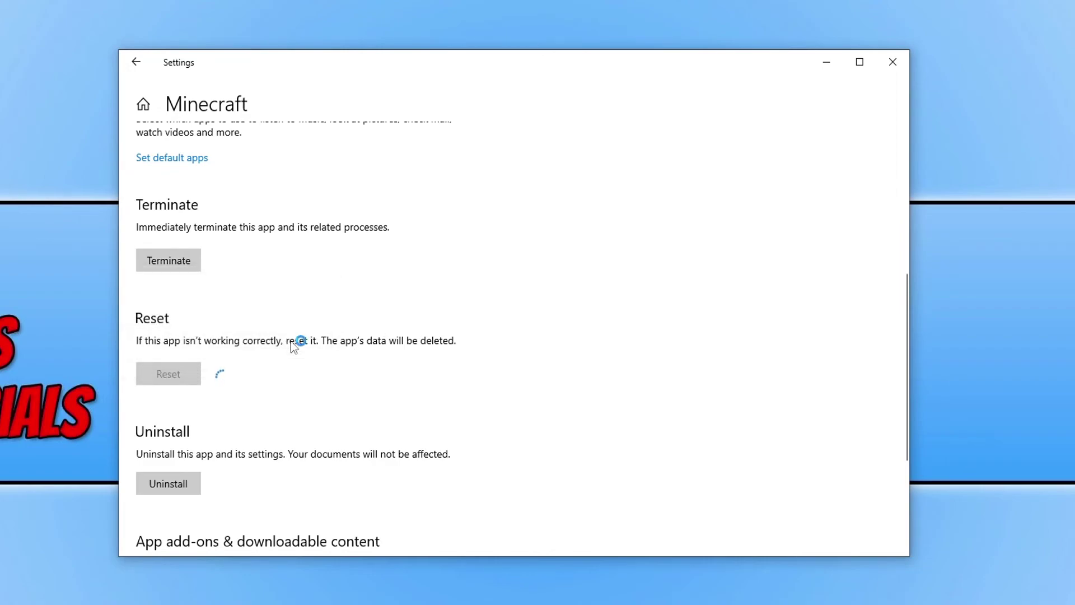